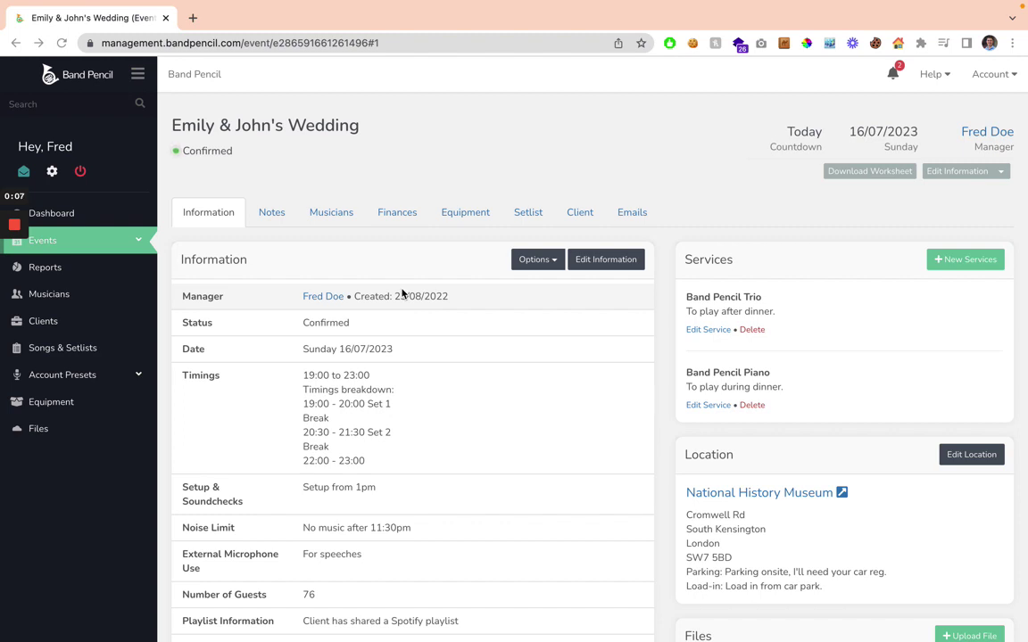
- Show the wedding event's Finances tab and review its £3,240.00 invoice (DJ Hire, Event fee) and expenditure
{"action": "left_click", "coordinate": [399, 219]}
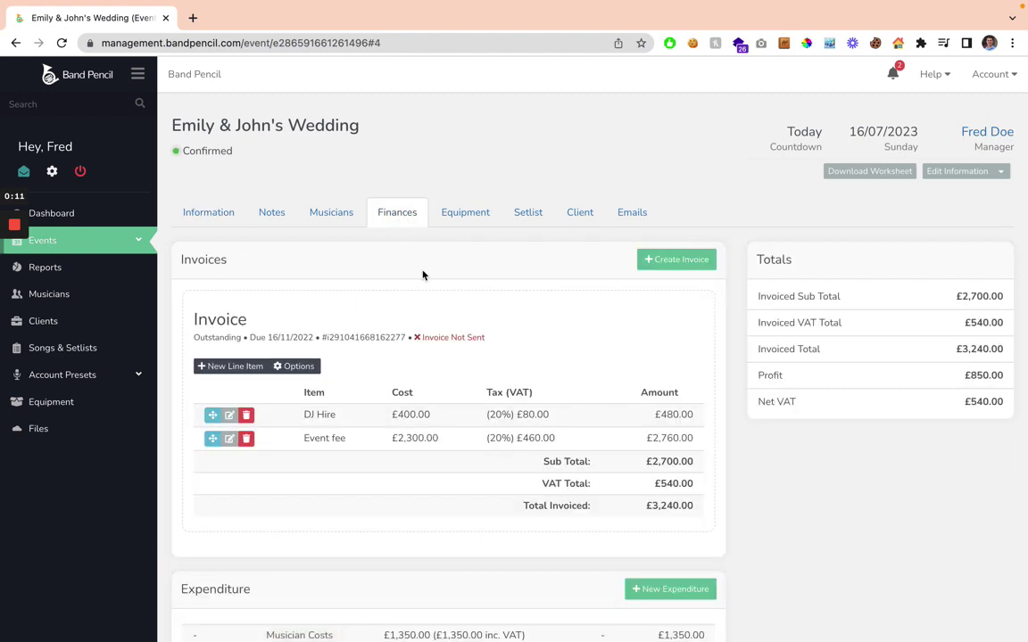
{"action": "scroll", "coordinate": [423, 275], "scroll_direction": "down", "scroll_amount": 3}
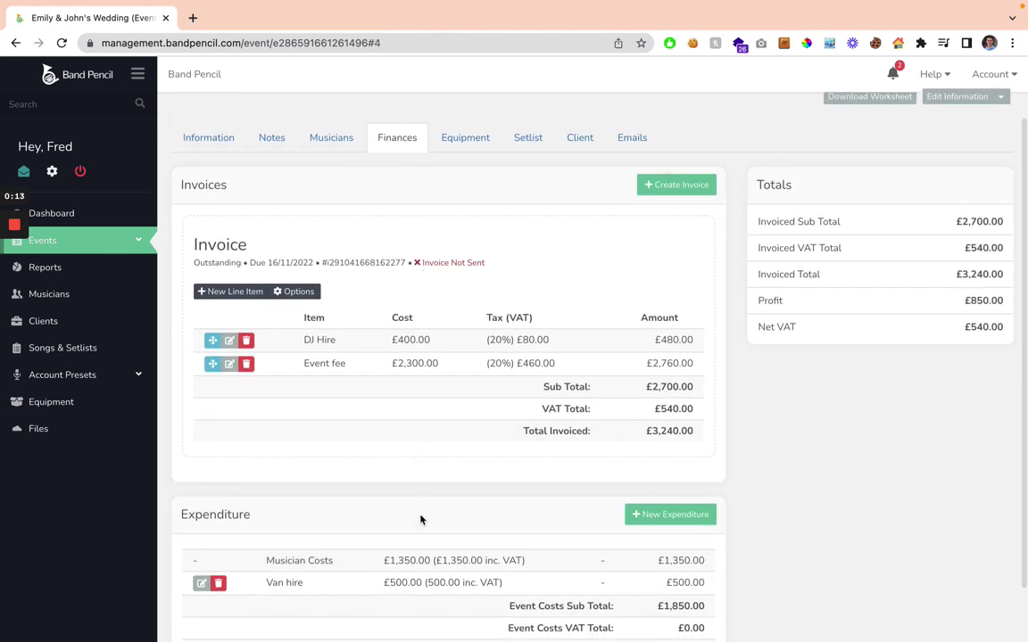
{"action": "scroll", "coordinate": [845, 293], "scroll_direction": "up", "scroll_amount": 3}
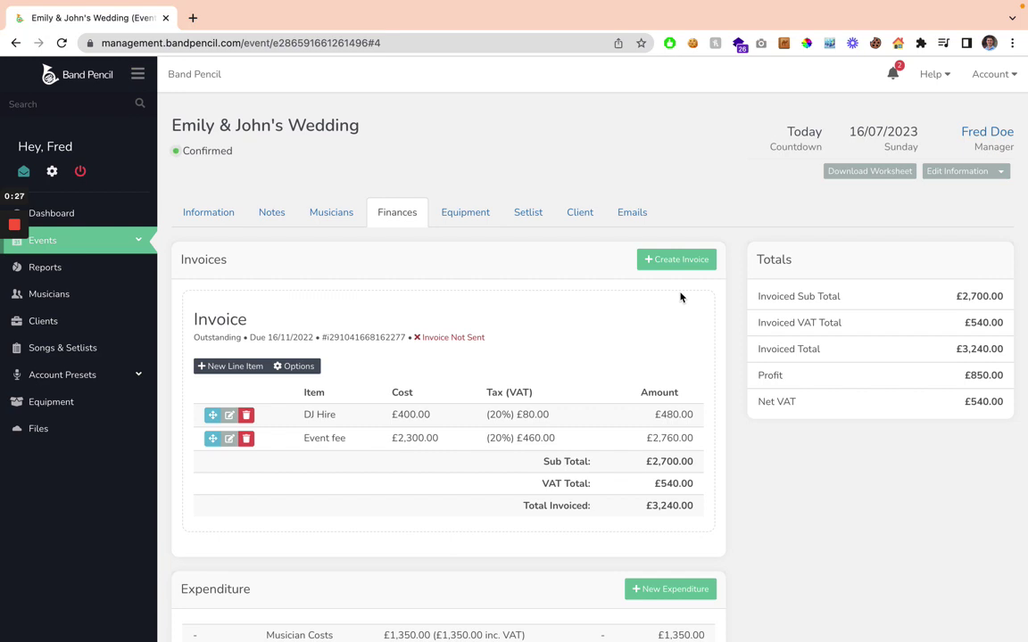
{"action": "scroll", "coordinate": [550, 351], "scroll_direction": "down", "scroll_amount": 1}
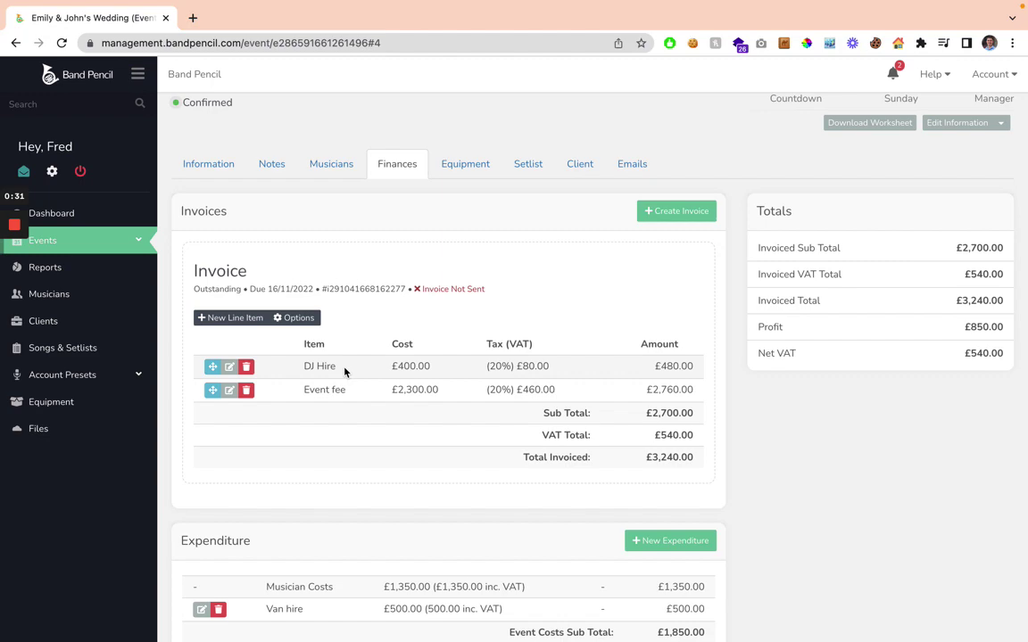
- Add an 'Equipment hire' line item of 700 to the wedding invoice
{"action": "left_click", "coordinate": [239, 319]}
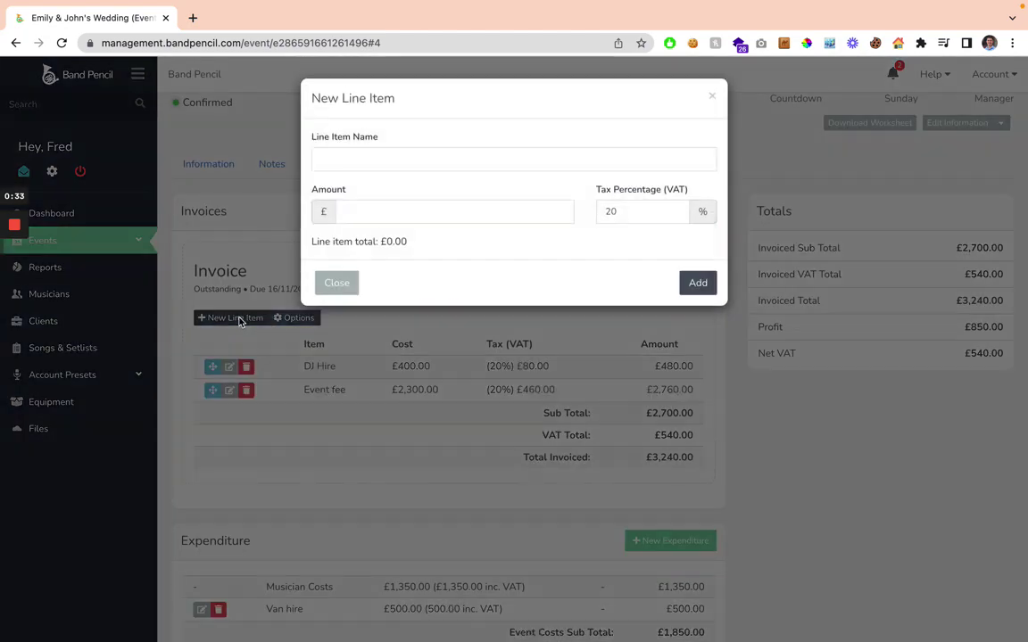
{"action": "left_click", "coordinate": [362, 163]}
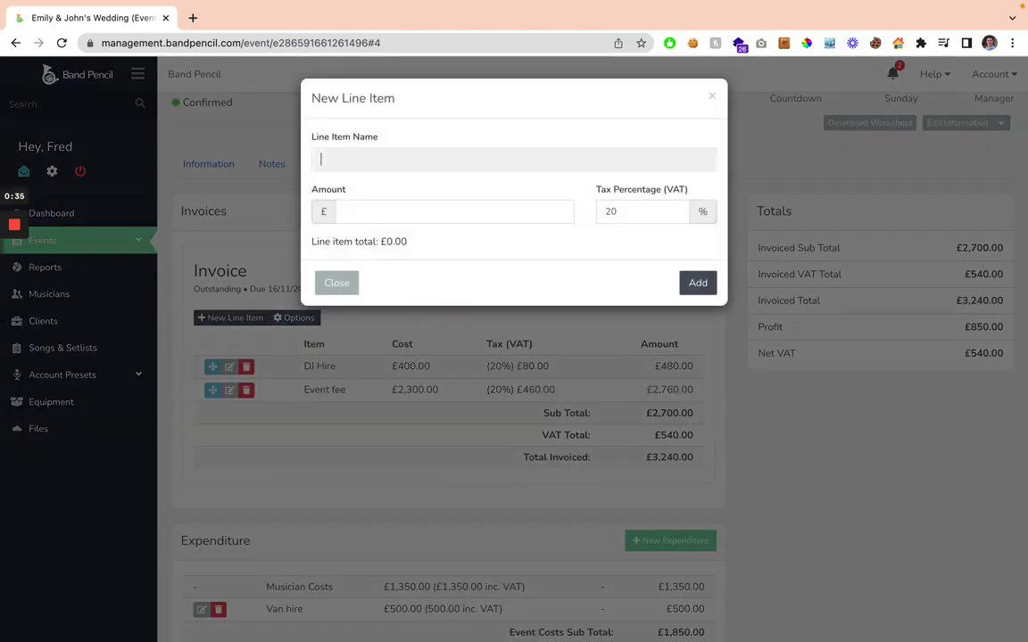
{"action": "type", "text": "Equipment hire"}
{"action": "left_click", "coordinate": [371, 206]}
{"action": "type", "text": "700"}
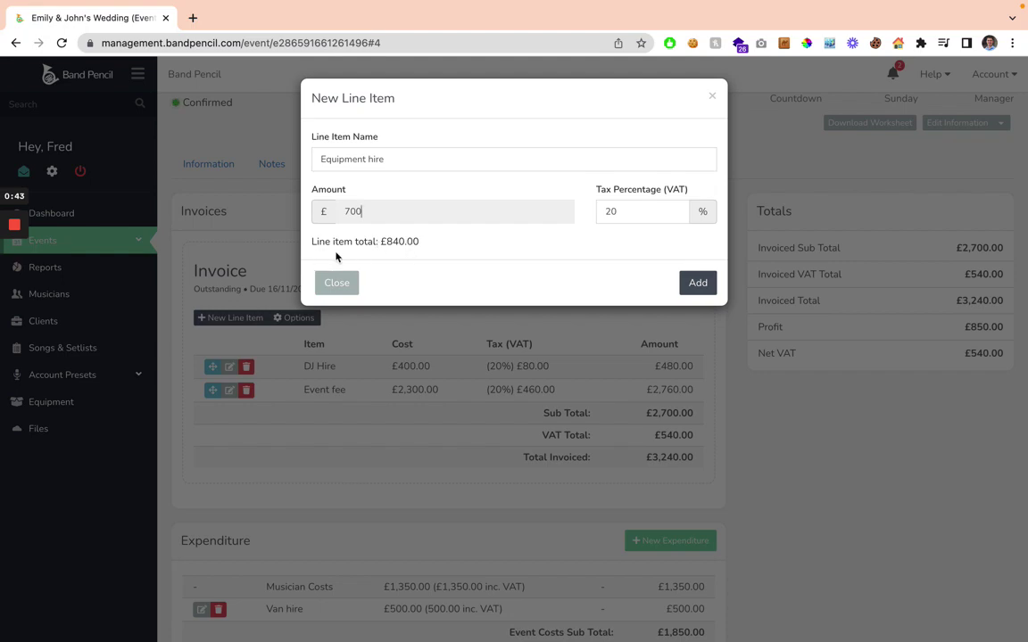
{"action": "left_click", "coordinate": [711, 286]}
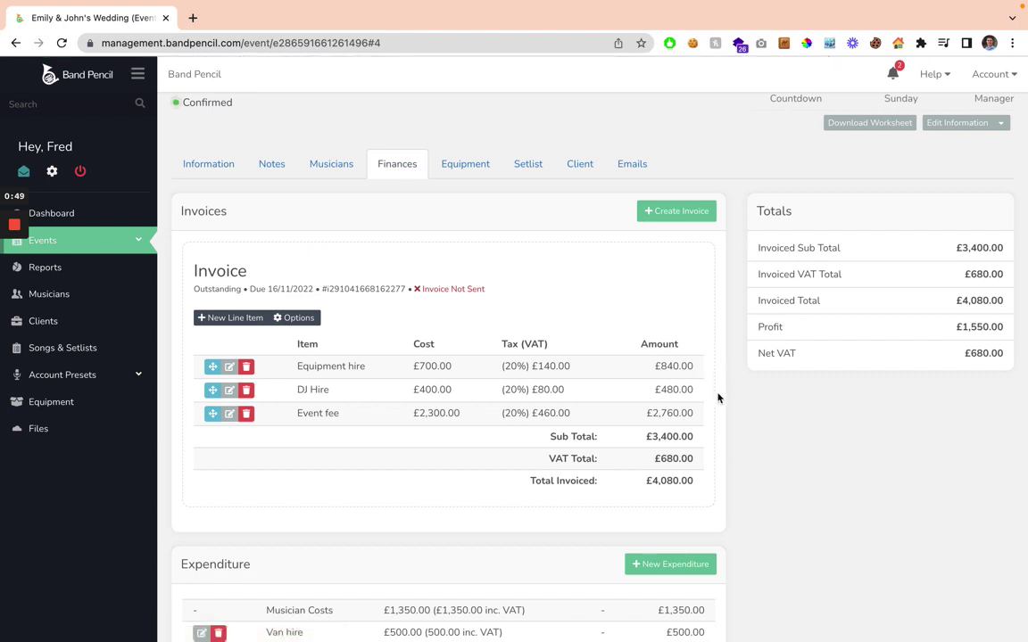
- Check the updated totals: £4,080.00 invoiced, £1,850.00 event costs, £1,550.00 profit
{"action": "scroll", "coordinate": [718, 395], "scroll_direction": "down", "scroll_amount": 1}
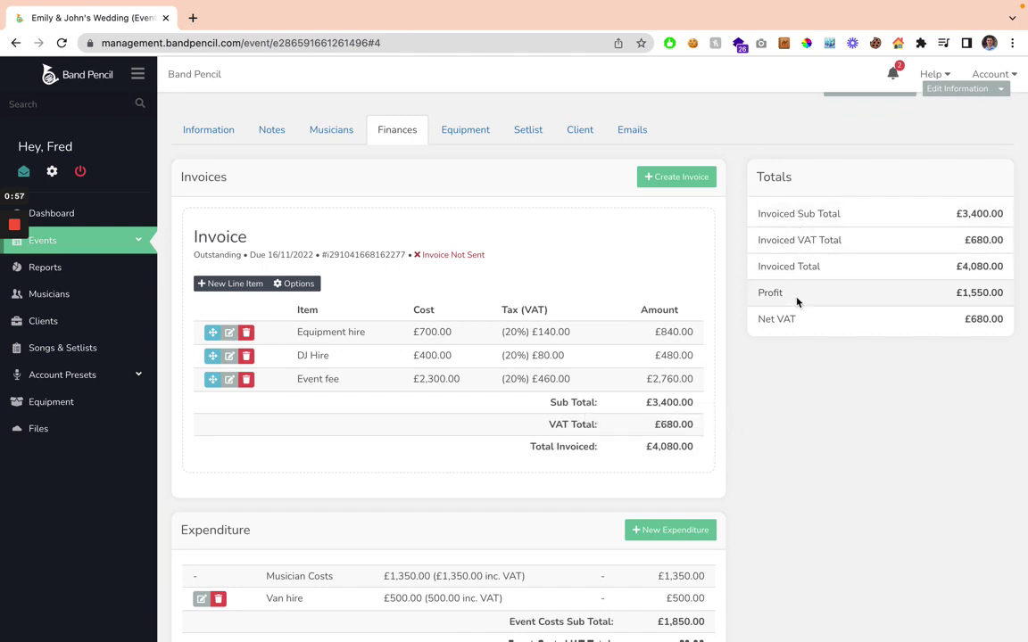
{"action": "scroll", "coordinate": [794, 393], "scroll_direction": "down", "scroll_amount": 2}
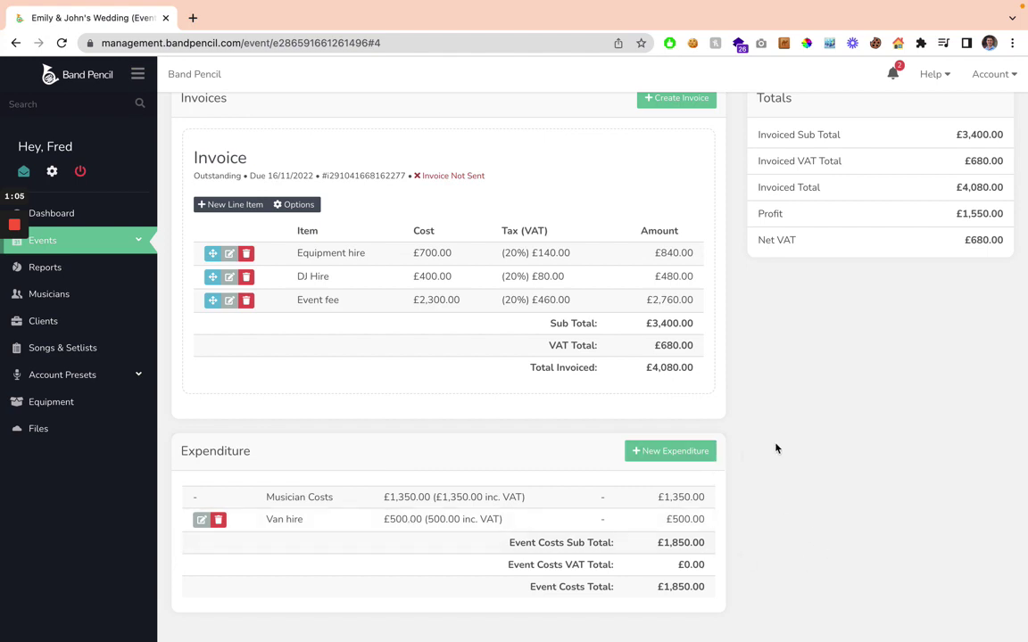
{"action": "scroll", "coordinate": [782, 446], "scroll_direction": "up", "scroll_amount": 4}
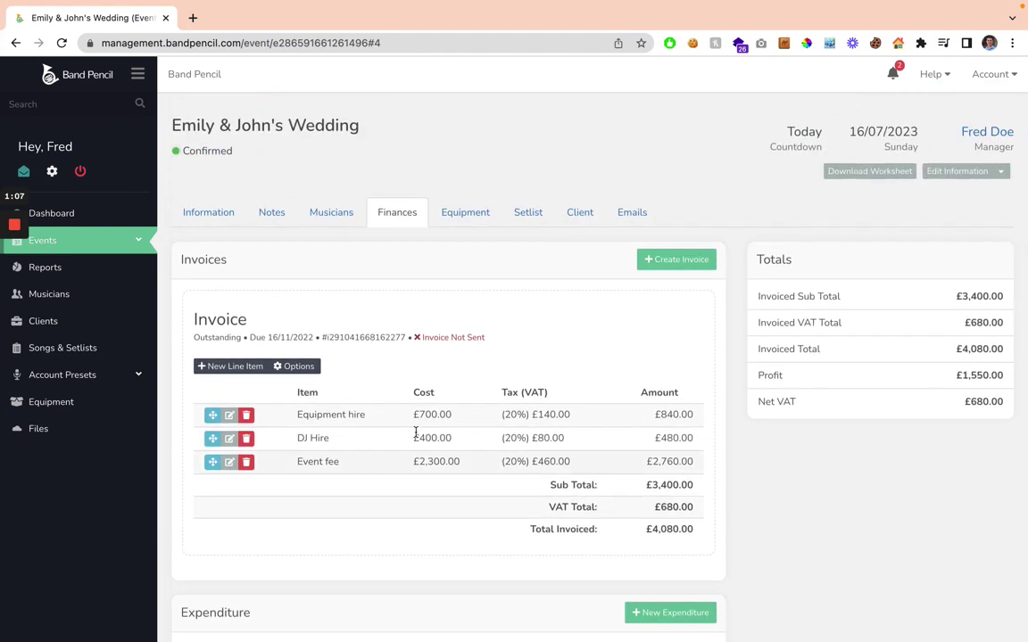
{"action": "left_click", "coordinate": [293, 367]}
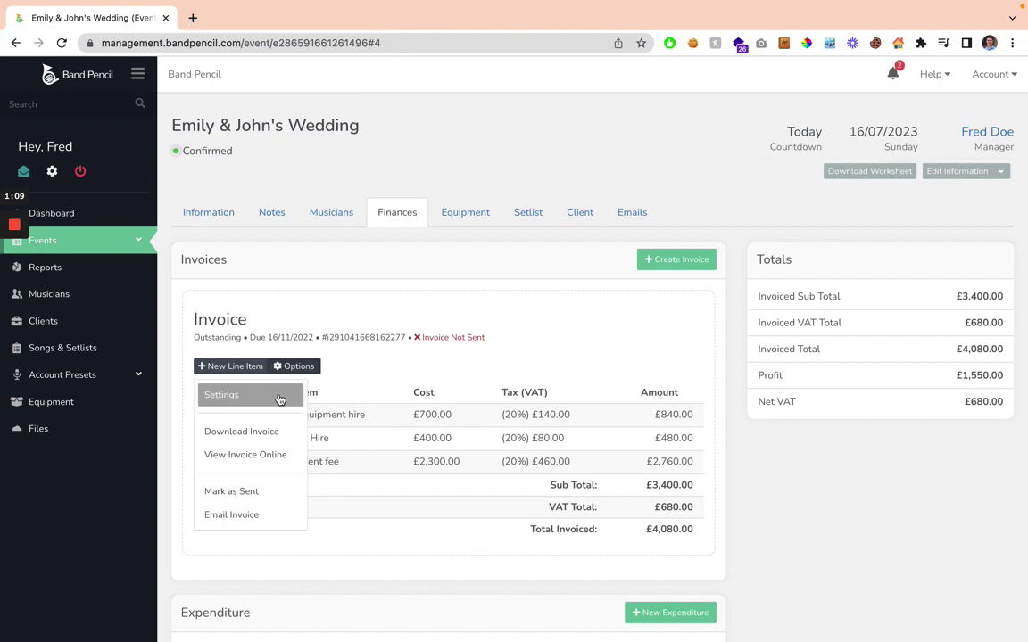
{"action": "left_click", "coordinate": [279, 397]}
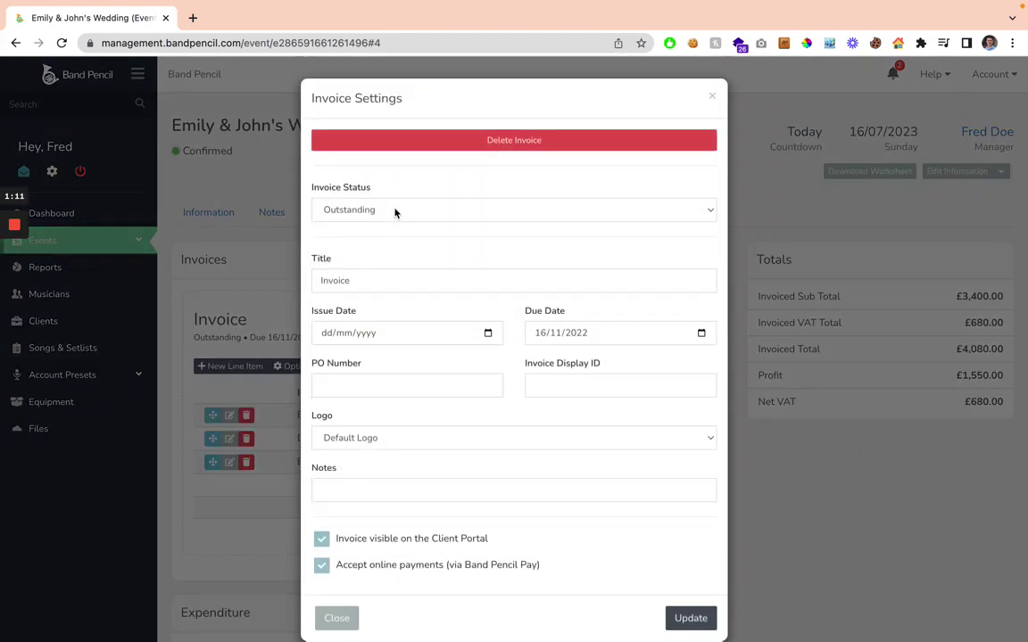
{"action": "left_click", "coordinate": [395, 214]}
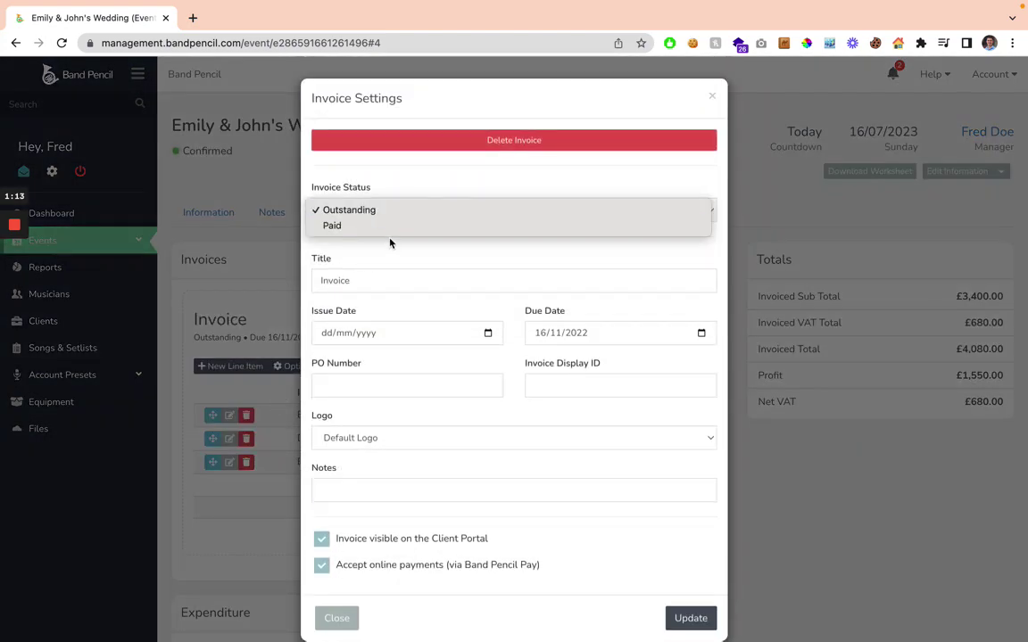
{"action": "left_click", "coordinate": [390, 239]}
{"action": "scroll", "coordinate": [396, 274], "scroll_direction": "down", "scroll_amount": 1}
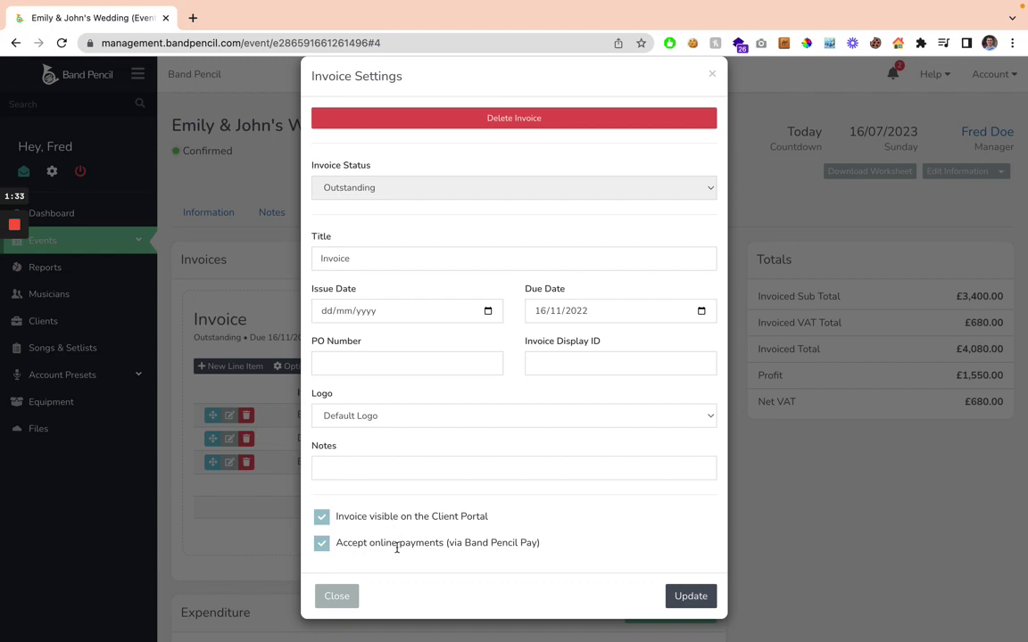
{"action": "left_click", "coordinate": [271, 543]}
{"action": "left_click", "coordinate": [296, 367]}
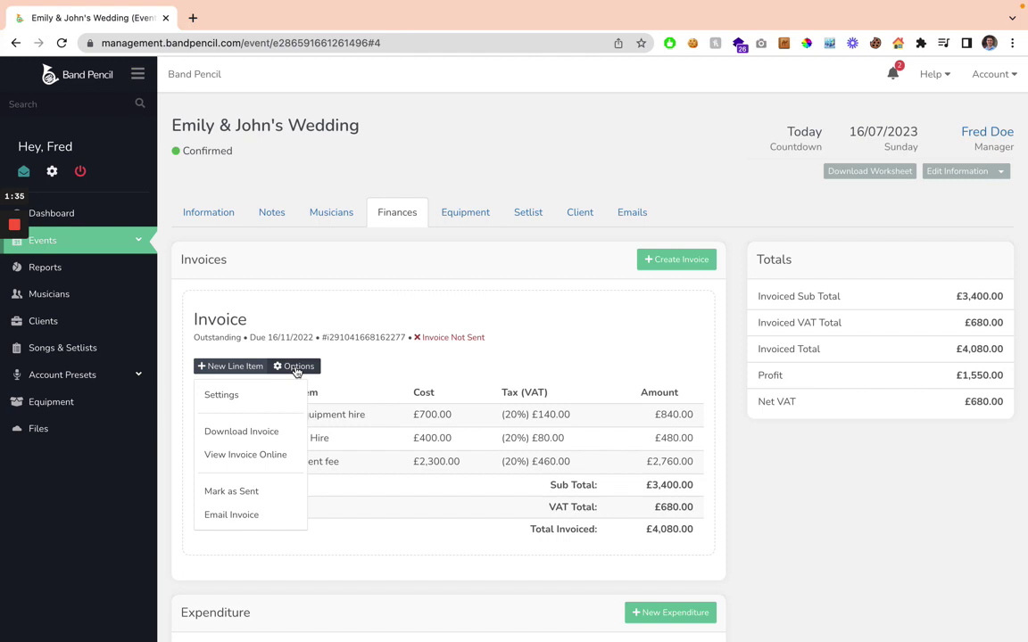
- Review the invoice online as the client sees it, close that view, and bring up the invoice's Options
{"action": "left_click", "coordinate": [292, 455]}
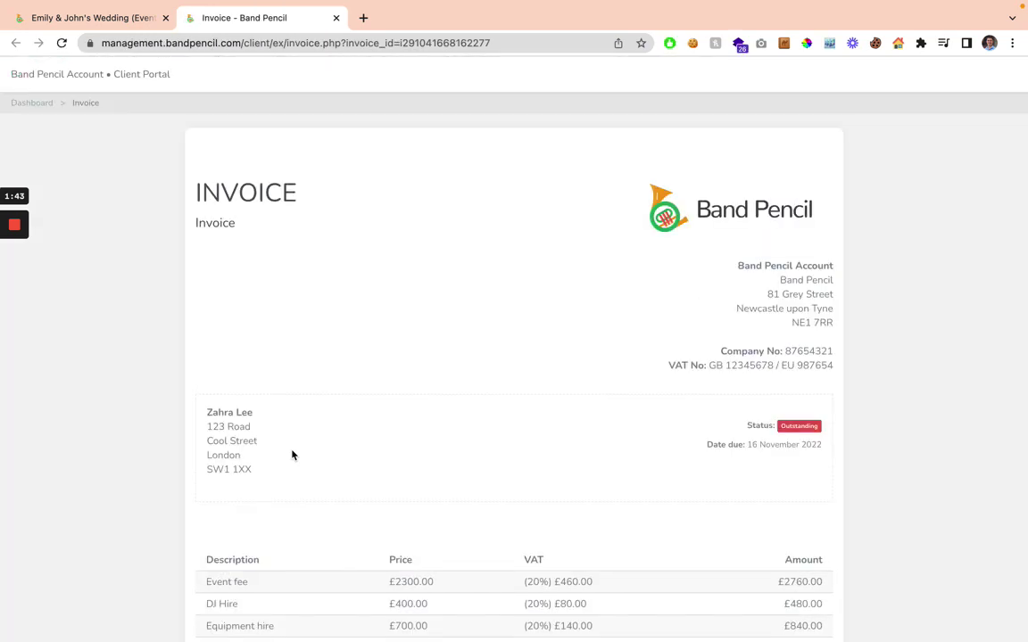
{"action": "scroll", "coordinate": [292, 455], "scroll_direction": "down", "scroll_amount": 2}
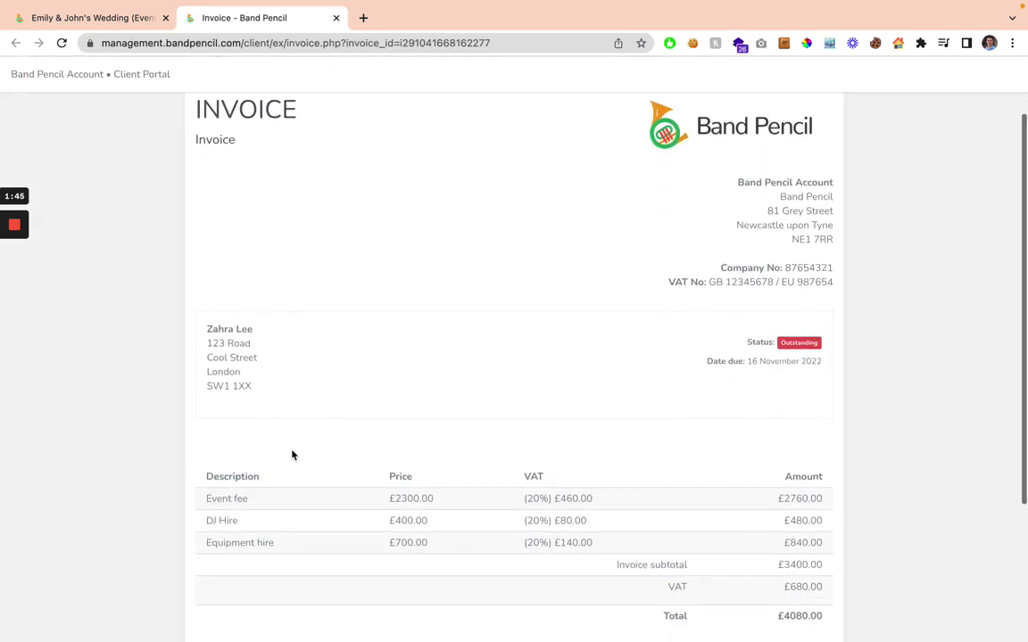
{"action": "scroll", "coordinate": [292, 455], "scroll_direction": "down", "scroll_amount": 5}
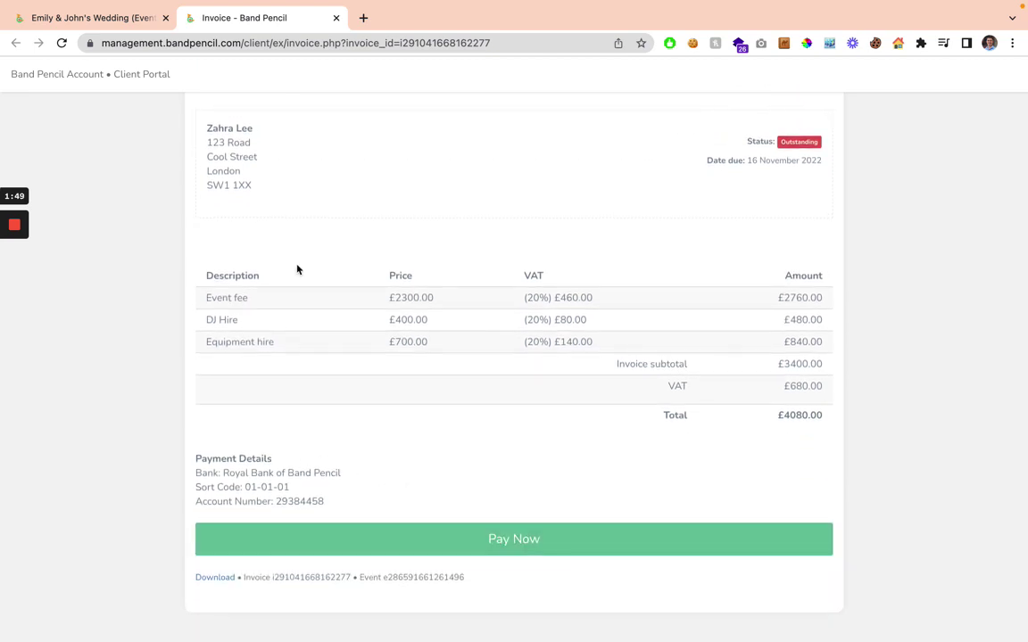
{"action": "scroll", "coordinate": [323, 188], "scroll_direction": "up", "scroll_amount": 7}
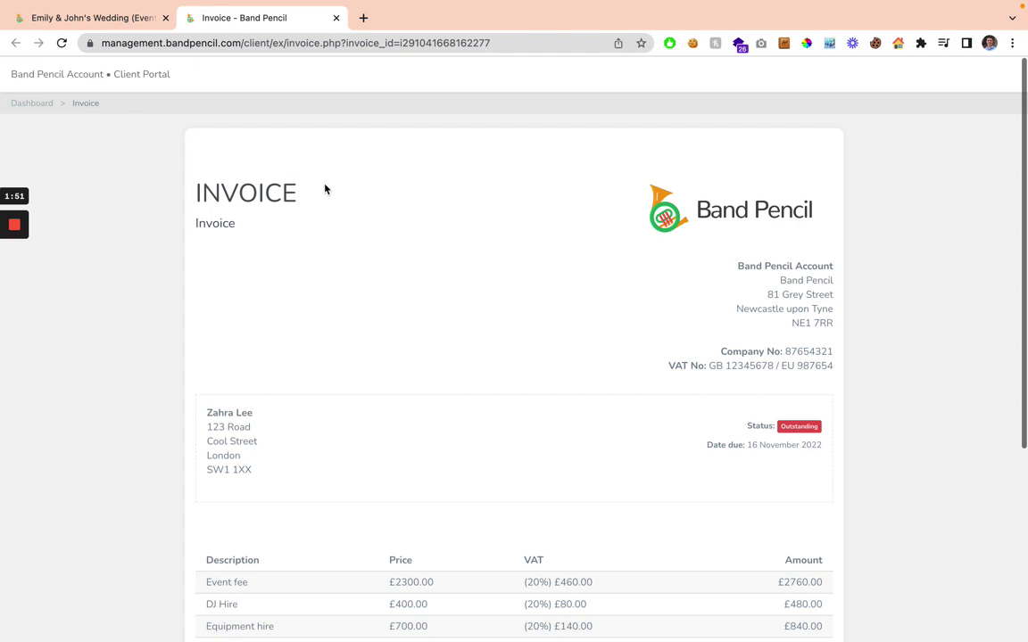
{"action": "left_click", "coordinate": [336, 18]}
{"action": "left_click", "coordinate": [290, 366]}
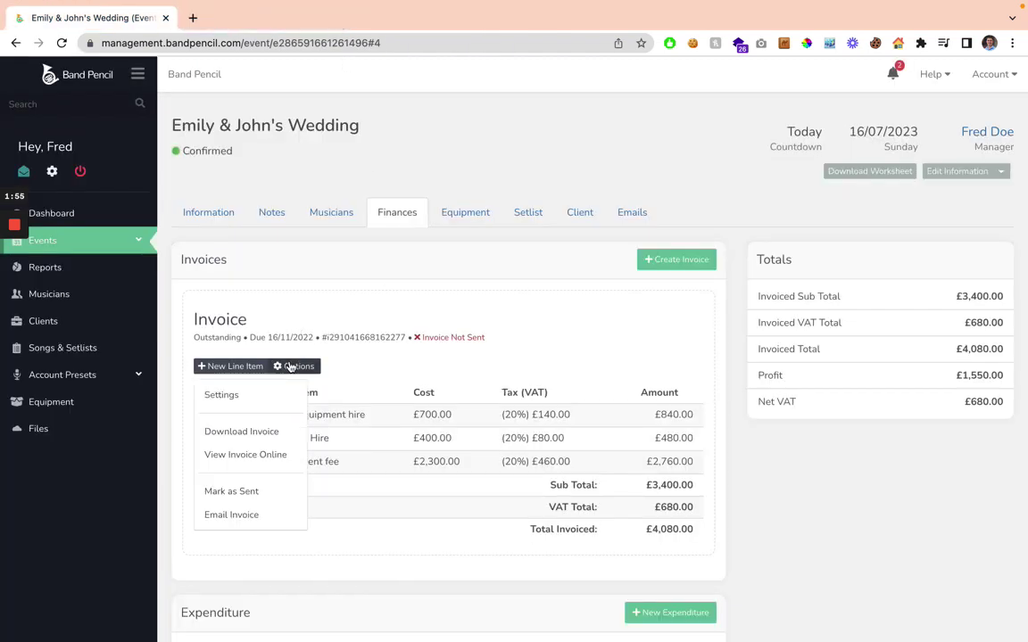
- Mark the invoice as sent, then check Email Invoice's Schedule Email option and close without sending
{"action": "left_click", "coordinate": [262, 494]}
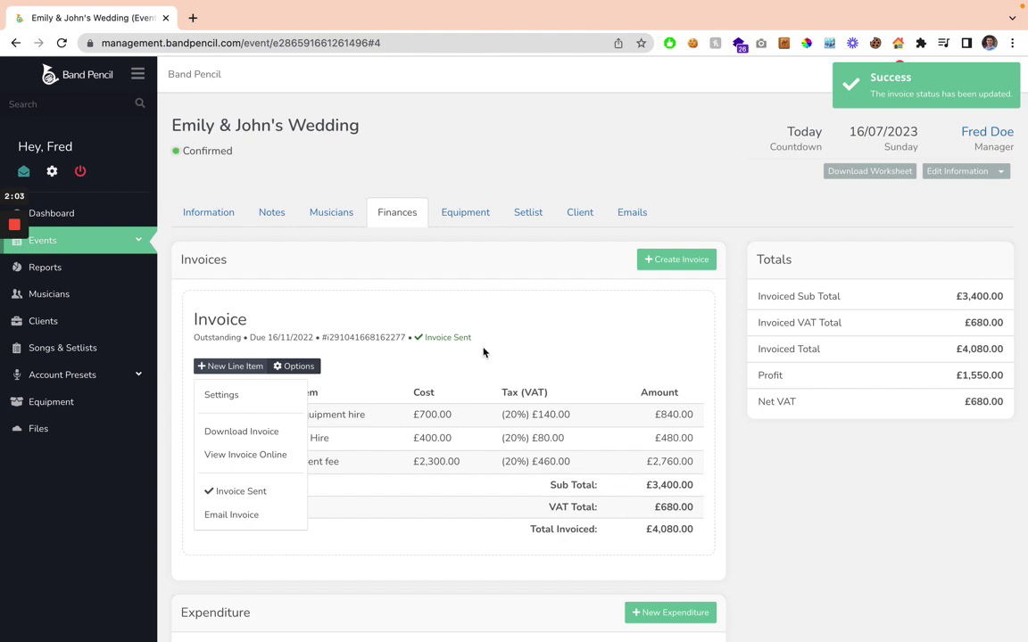
{"action": "left_click", "coordinate": [250, 518]}
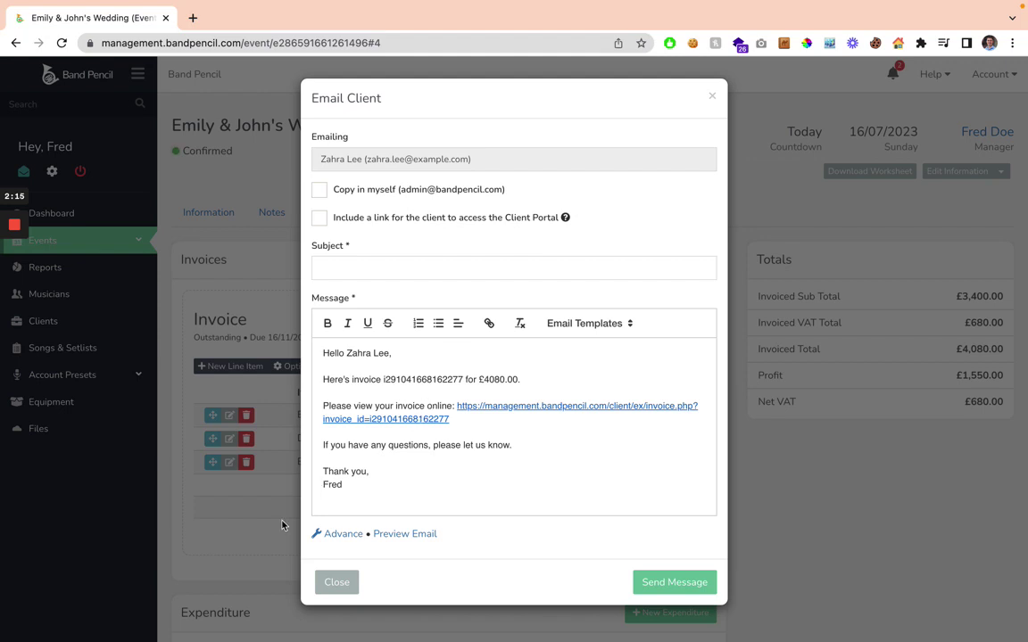
{"action": "left_click", "coordinate": [315, 534]}
{"action": "scroll", "coordinate": [330, 535], "scroll_direction": "down", "scroll_amount": 2}
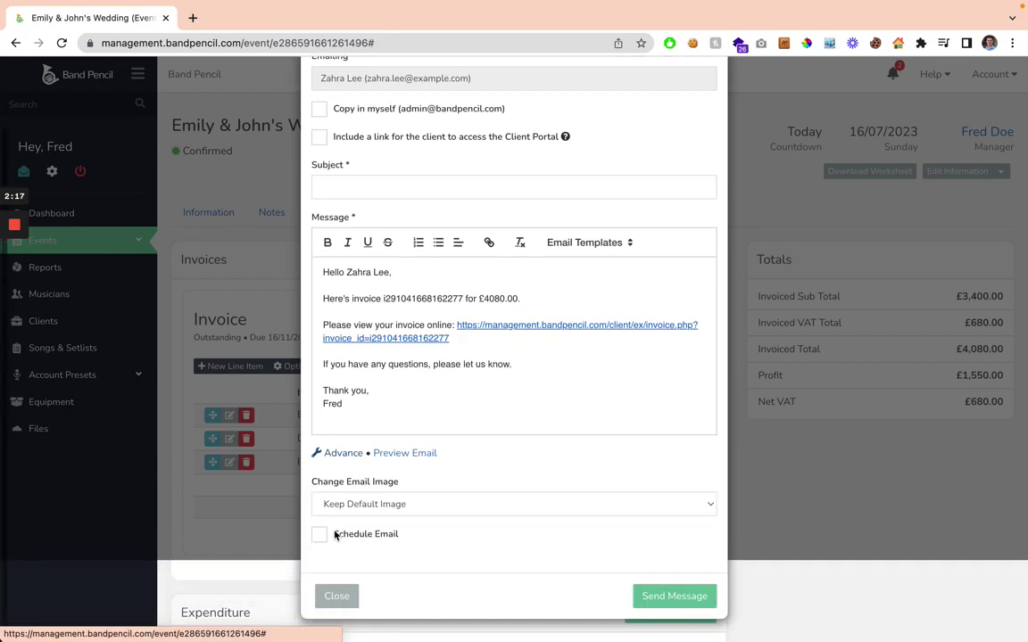
{"action": "left_click", "coordinate": [319, 535]}
{"action": "scroll", "coordinate": [295, 533], "scroll_direction": "down", "scroll_amount": 1}
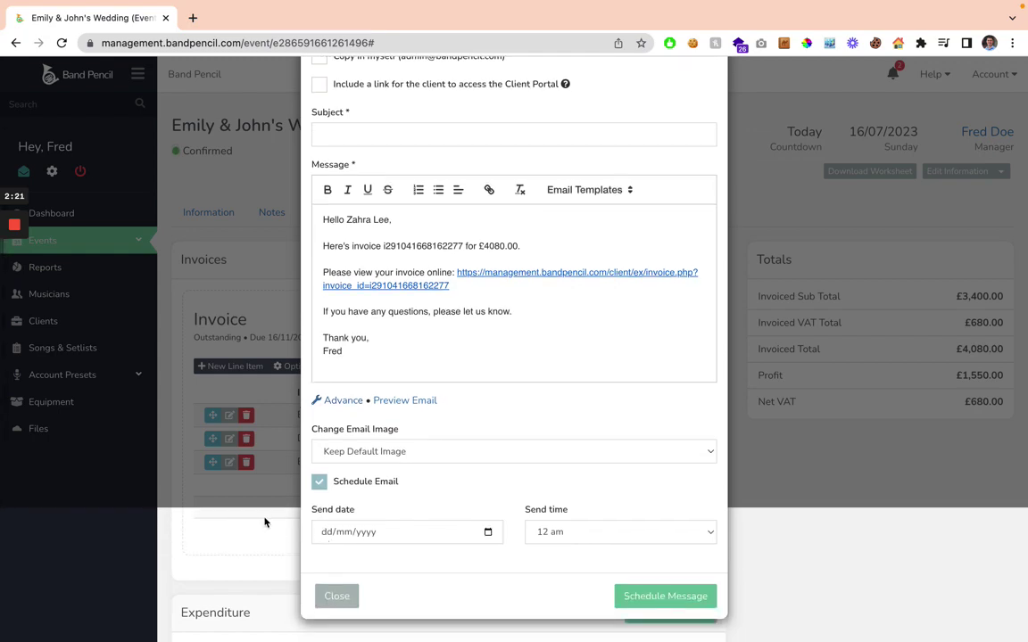
{"action": "left_click", "coordinate": [264, 522]}
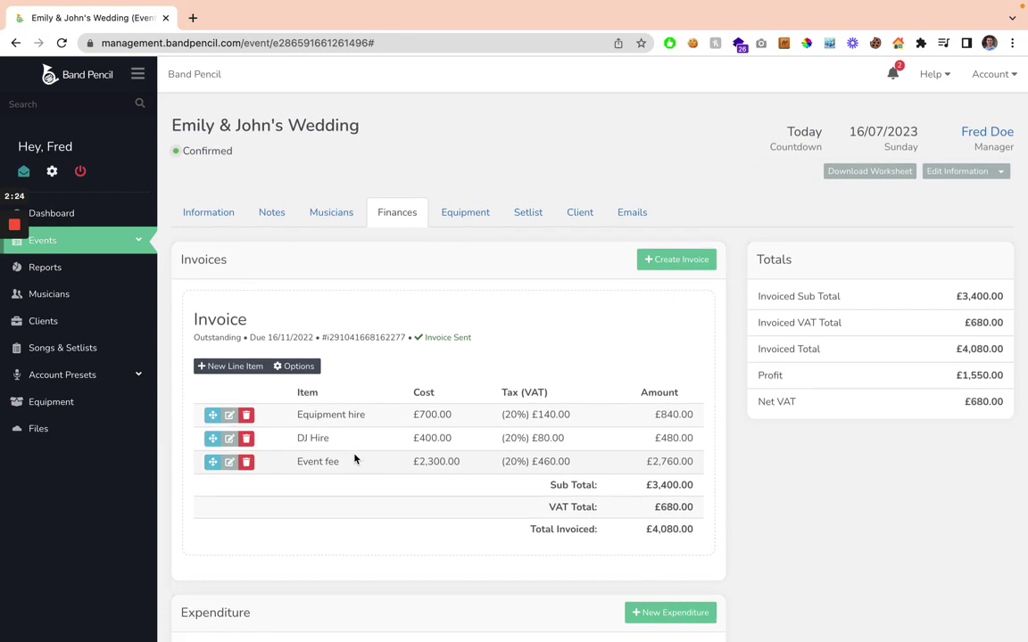
- View the invoice through the client portal from the Client tab, then return and expand Events
{"action": "left_click", "coordinate": [586, 220]}
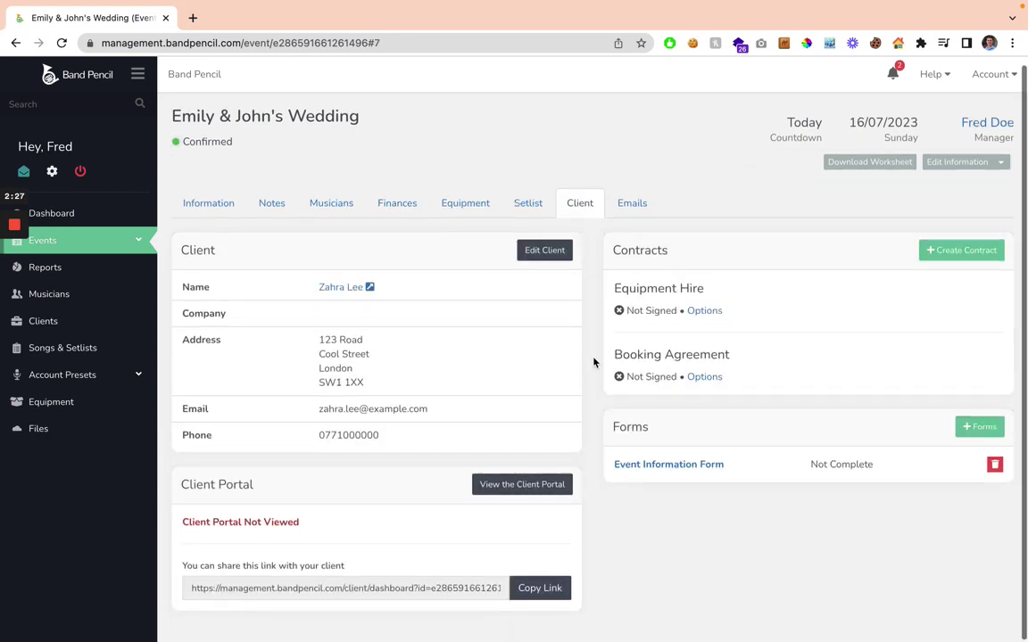
{"action": "left_click", "coordinate": [545, 486]}
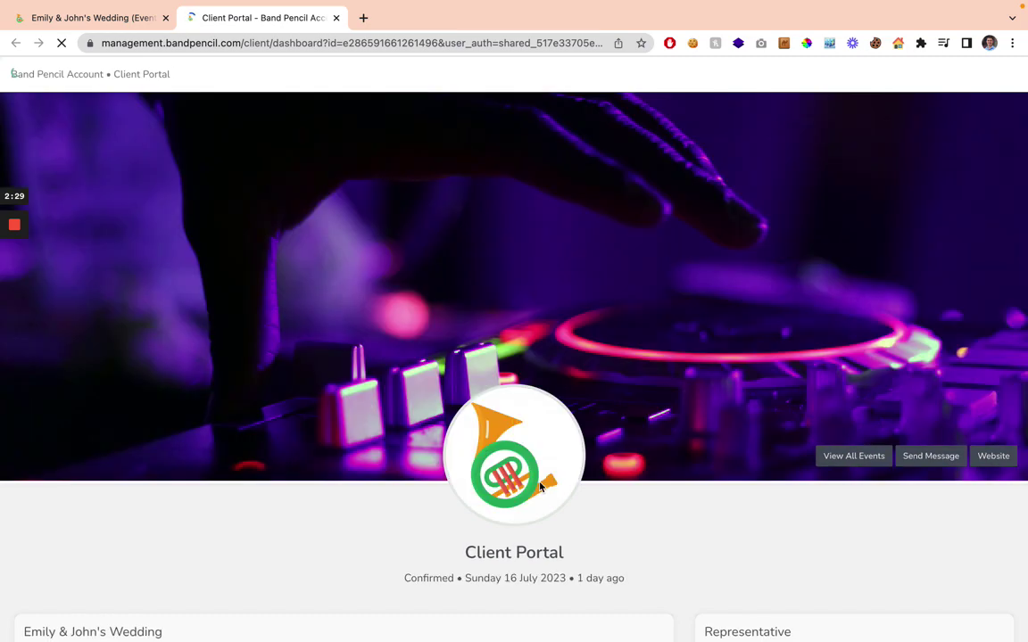
{"action": "scroll", "coordinate": [670, 436], "scroll_direction": "down", "scroll_amount": 3}
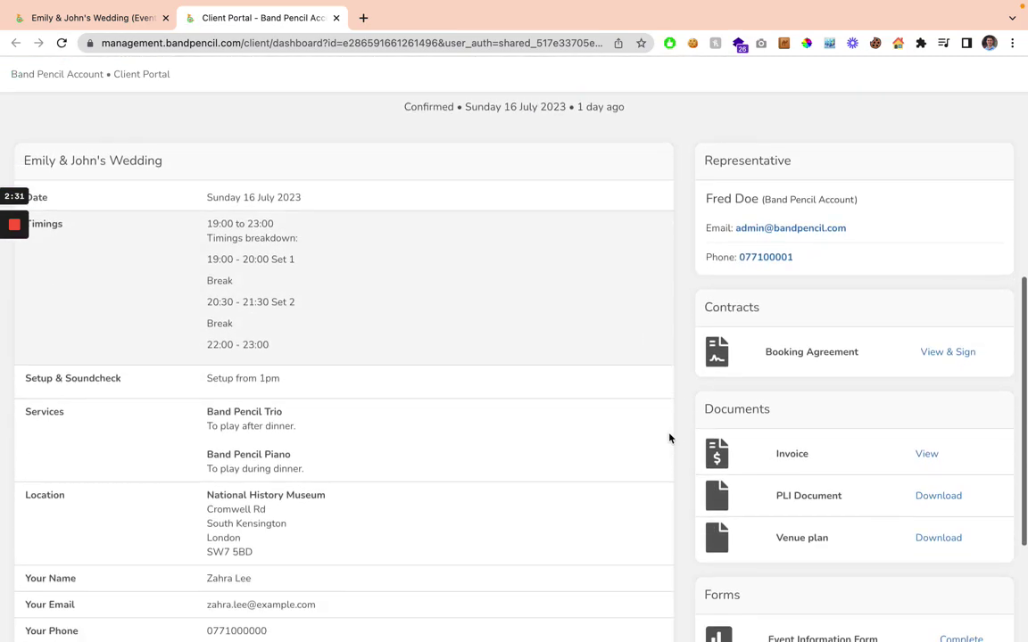
{"action": "left_click", "coordinate": [927, 455]}
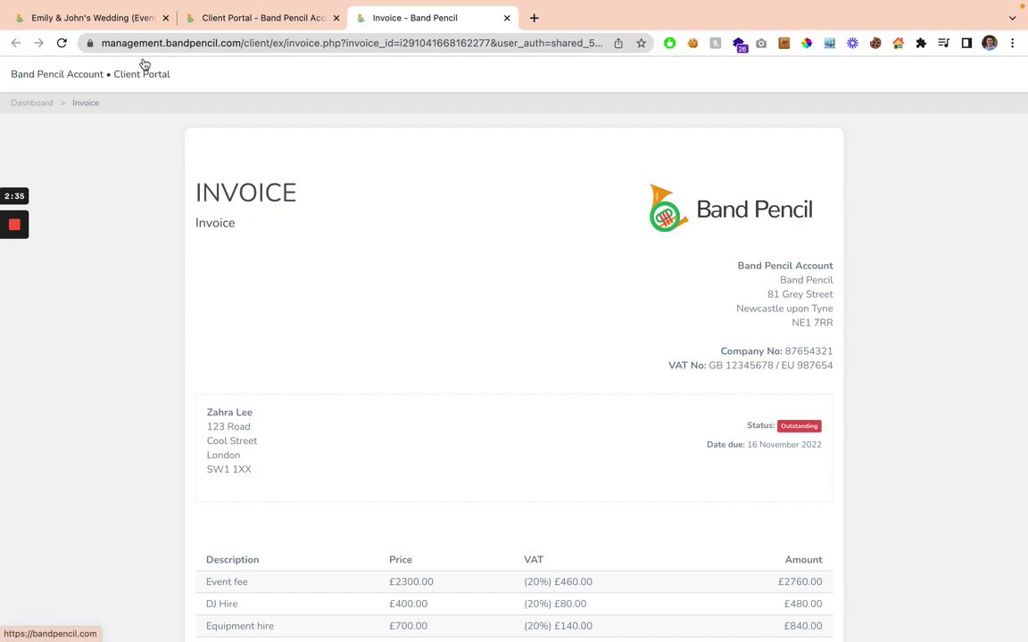
{"action": "left_click", "coordinate": [116, 30]}
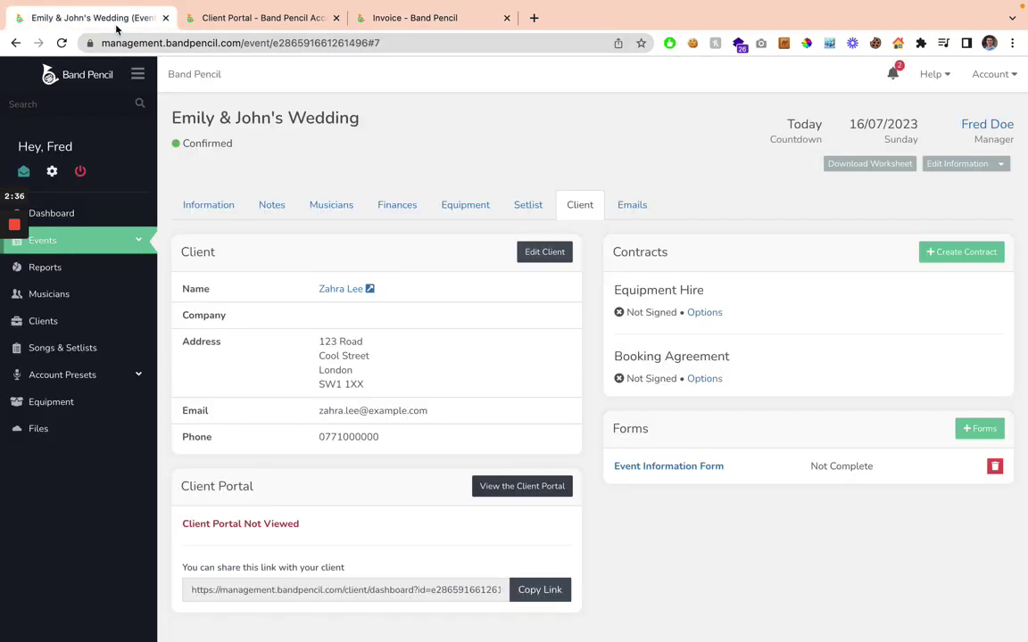
{"action": "left_click", "coordinate": [104, 236]}
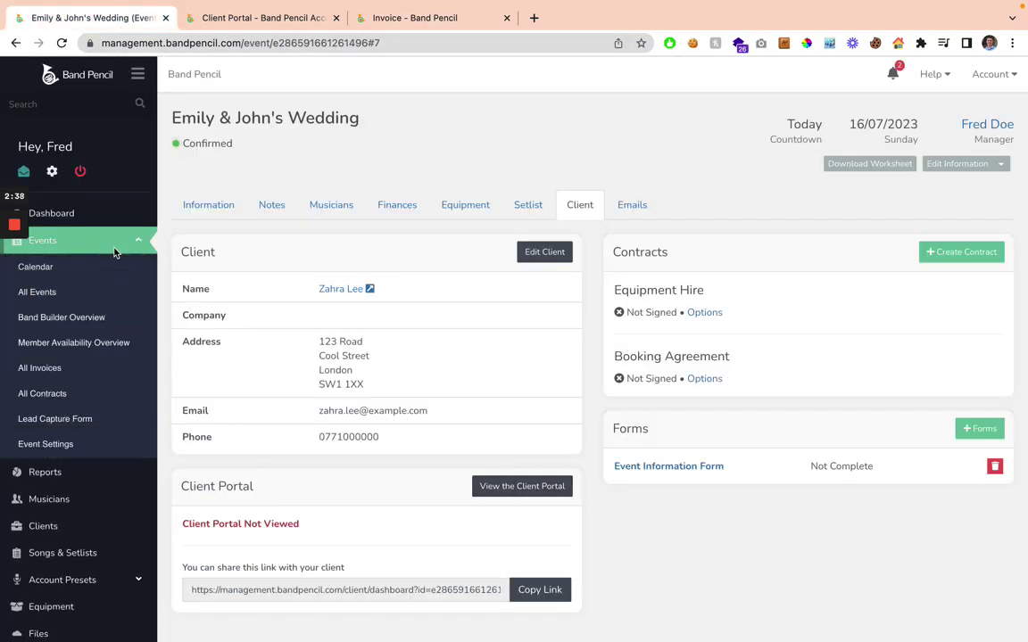
- Open Events > All Invoices in the sidebar
{"action": "left_click", "coordinate": [105, 369]}
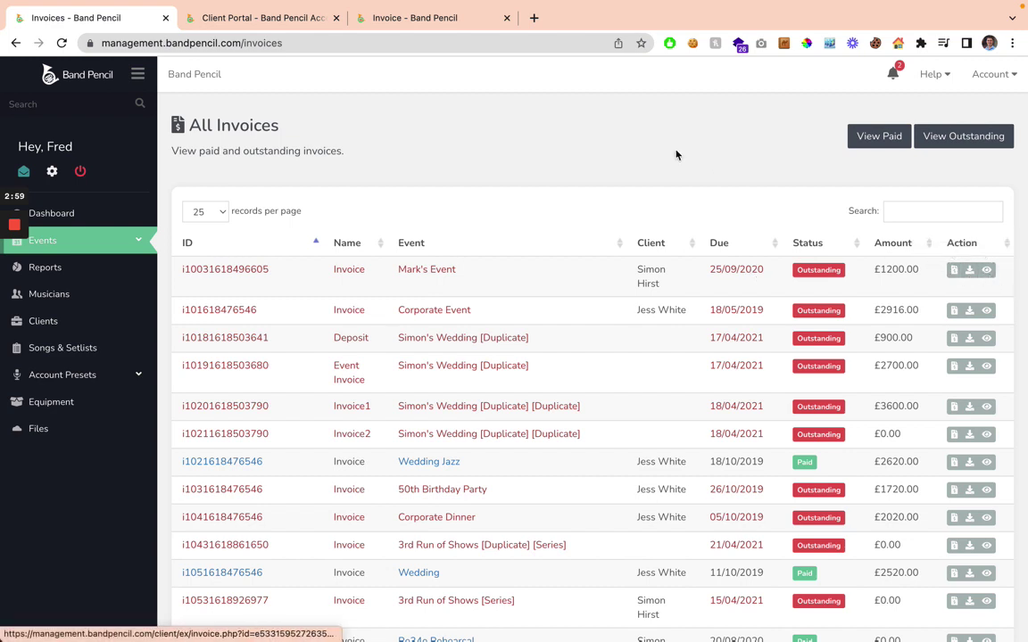
{"action": "left_click", "coordinate": [81, 269]}
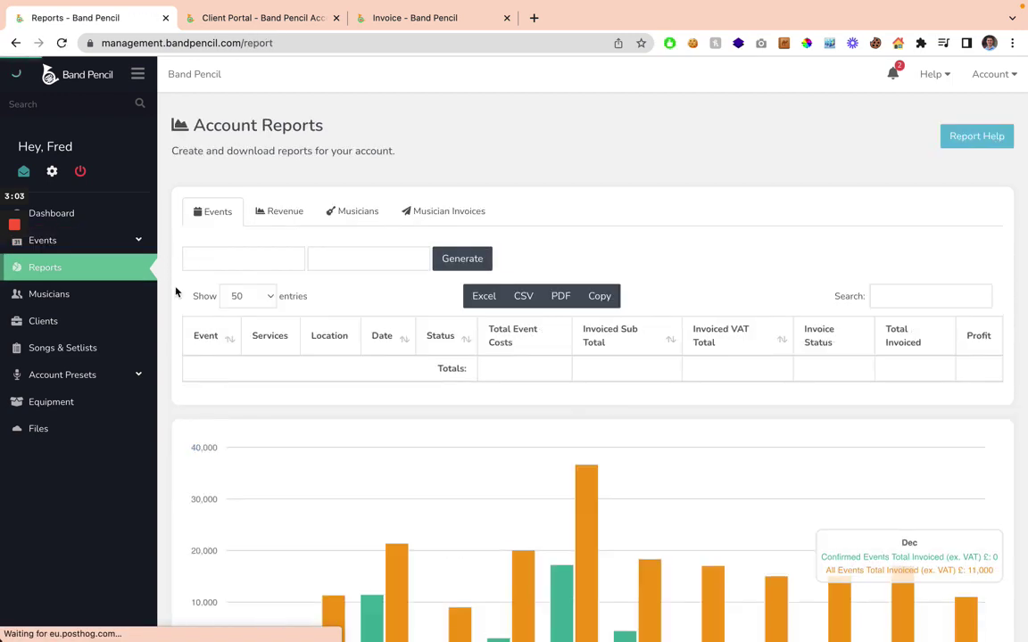
{"action": "scroll", "coordinate": [163, 328], "scroll_direction": "down", "scroll_amount": 4}
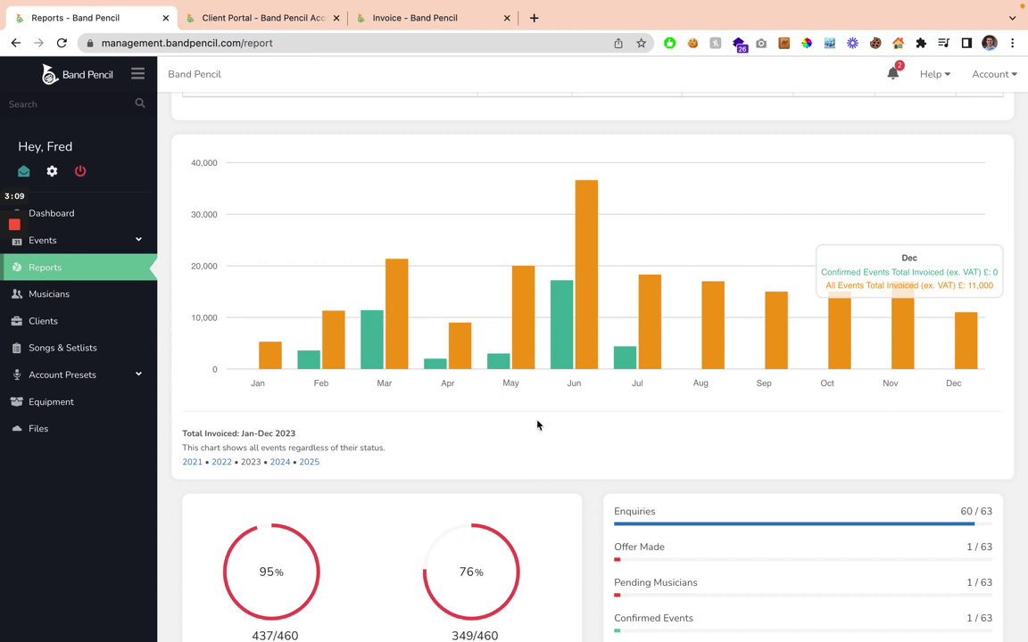
{"action": "scroll", "coordinate": [537, 425], "scroll_direction": "down", "scroll_amount": 2}
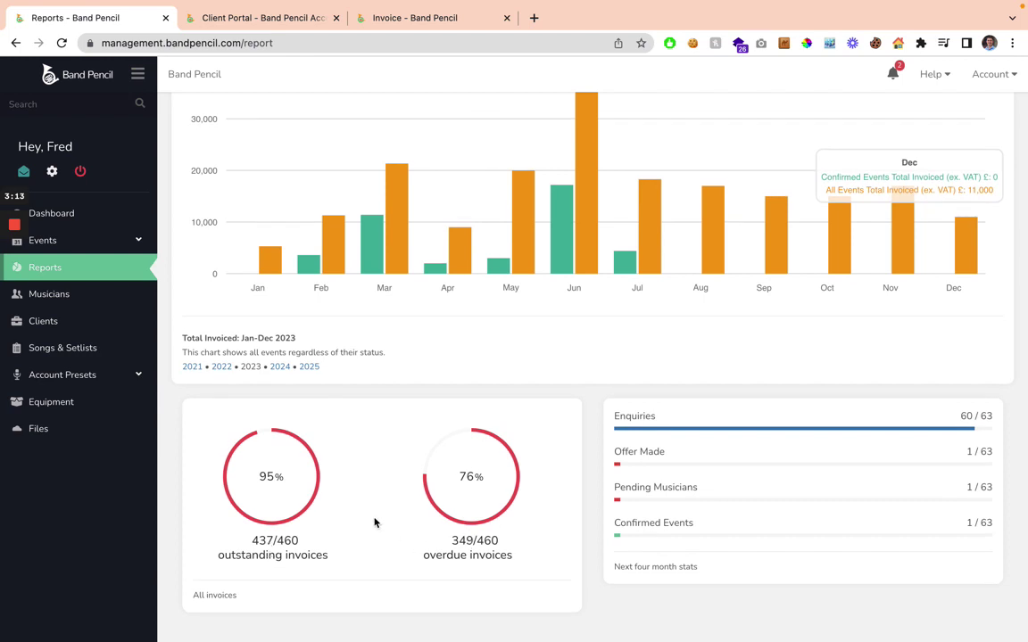
{"action": "scroll", "coordinate": [375, 521], "scroll_direction": "up", "scroll_amount": 6}
{"action": "left_click", "coordinate": [51, 213]}
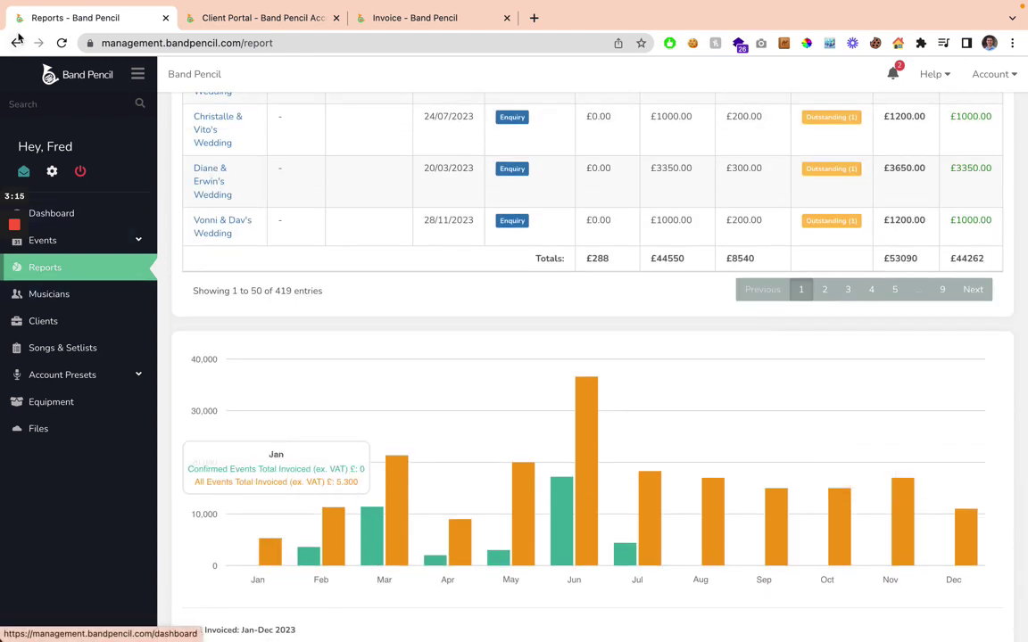